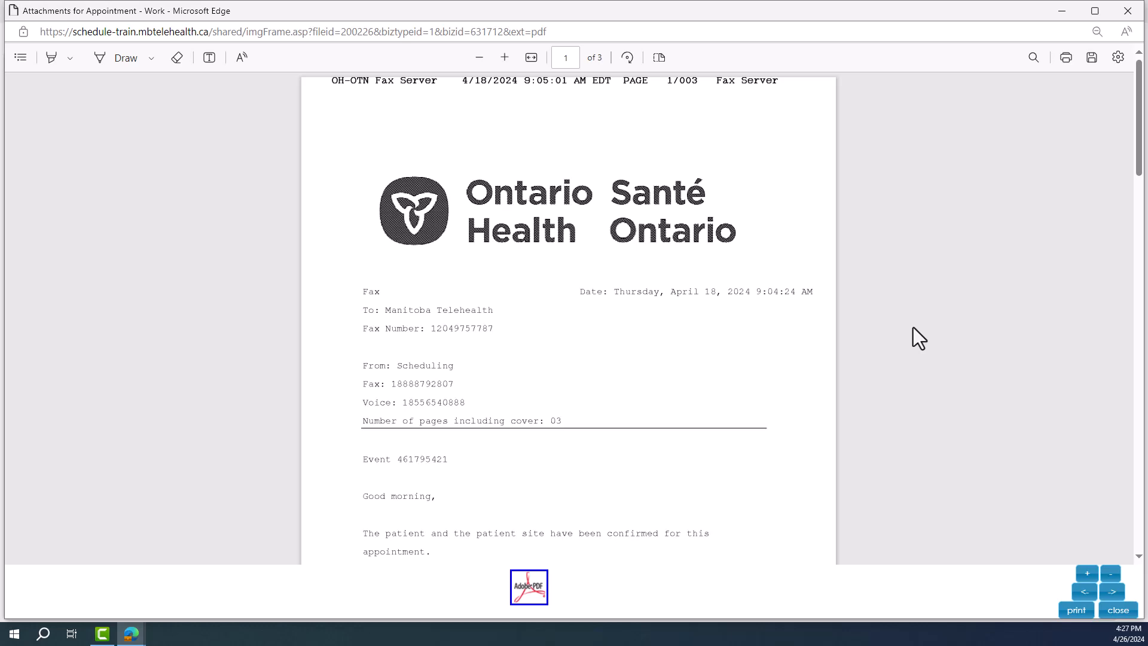
pyautogui.scroll(-4, 913, 327)
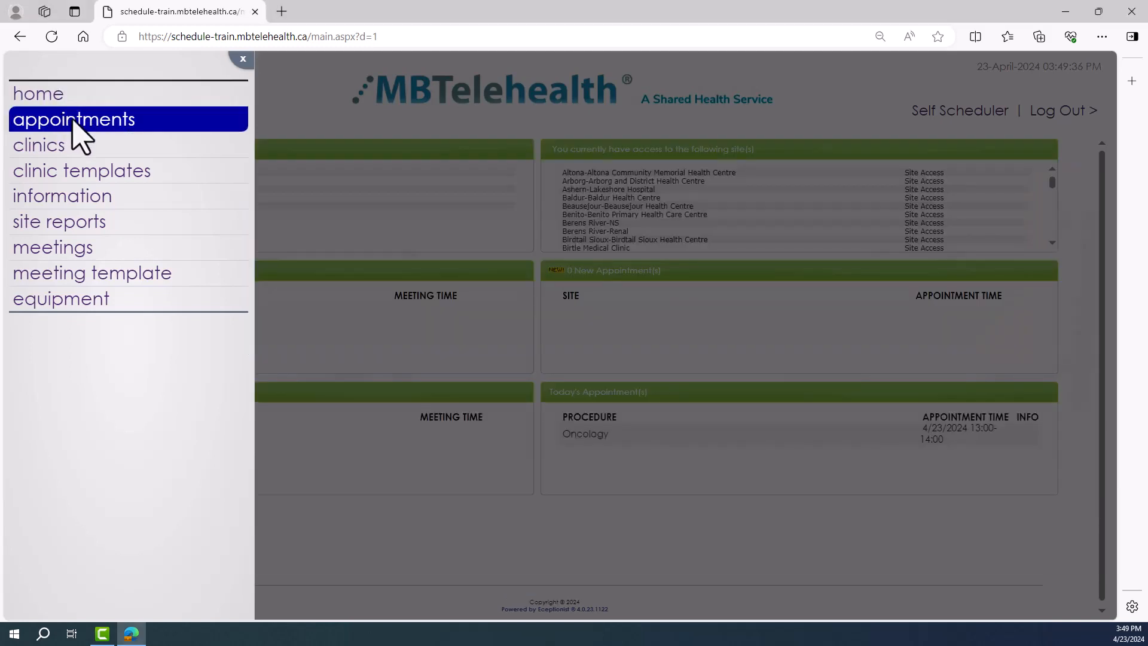
# Step: Cancel the 09:45 Oncology appointment on April 24, 2024, from the appointments day view, with Provider/Organizer as the reason
pyautogui.click(73, 119)
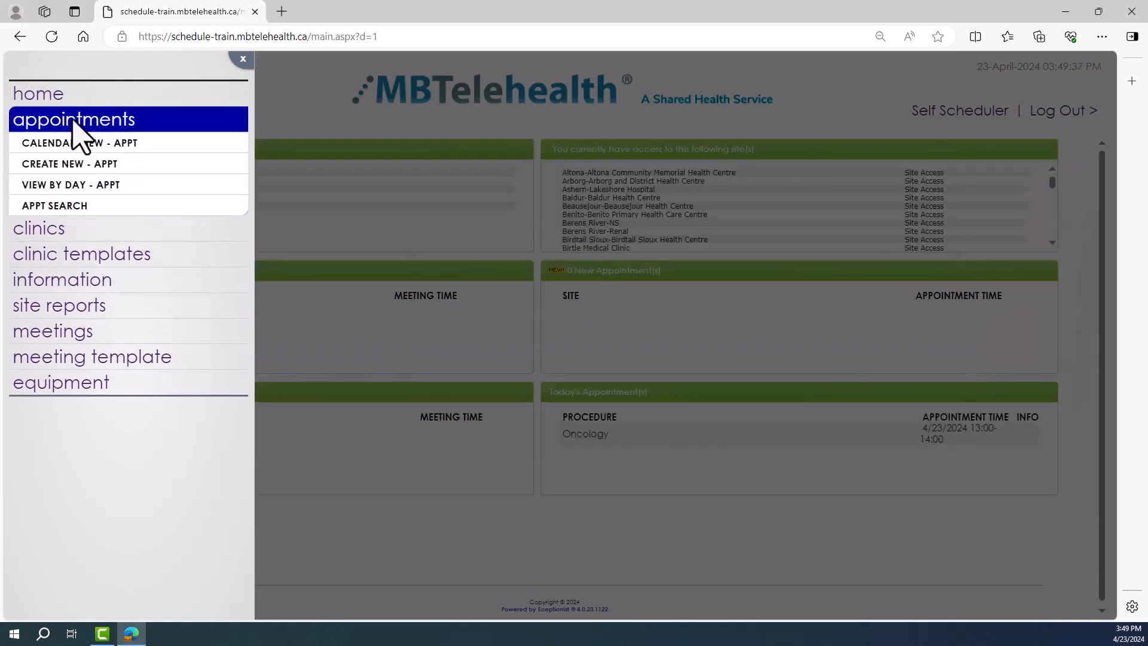
pyautogui.click(75, 185)
pyautogui.click(85, 245)
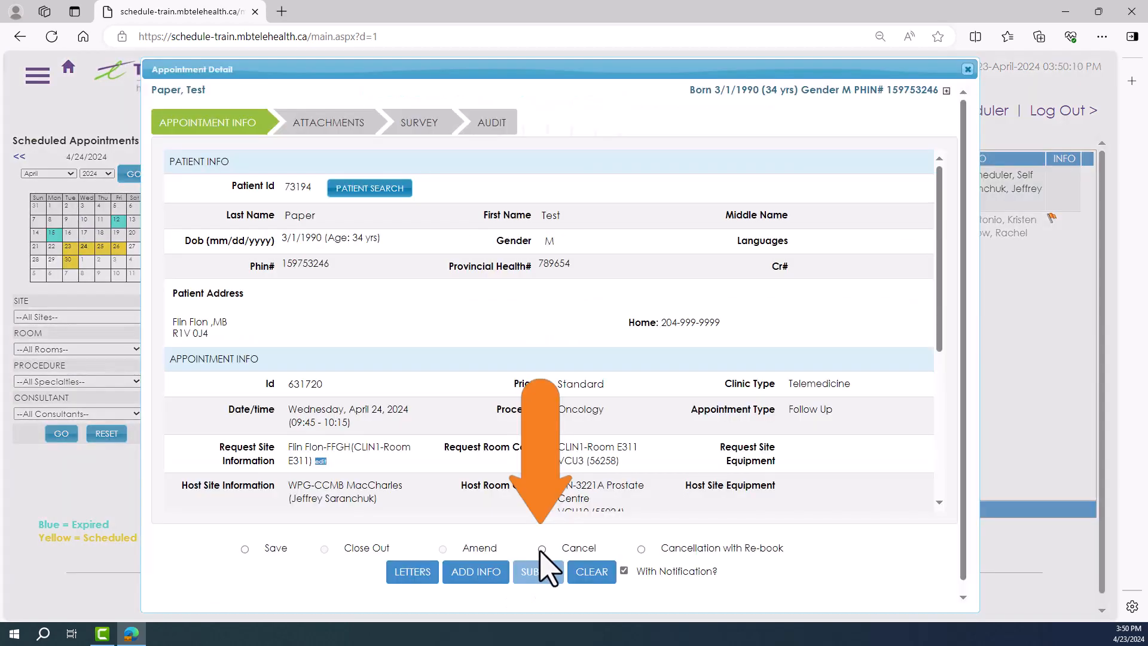
pyautogui.click(541, 573)
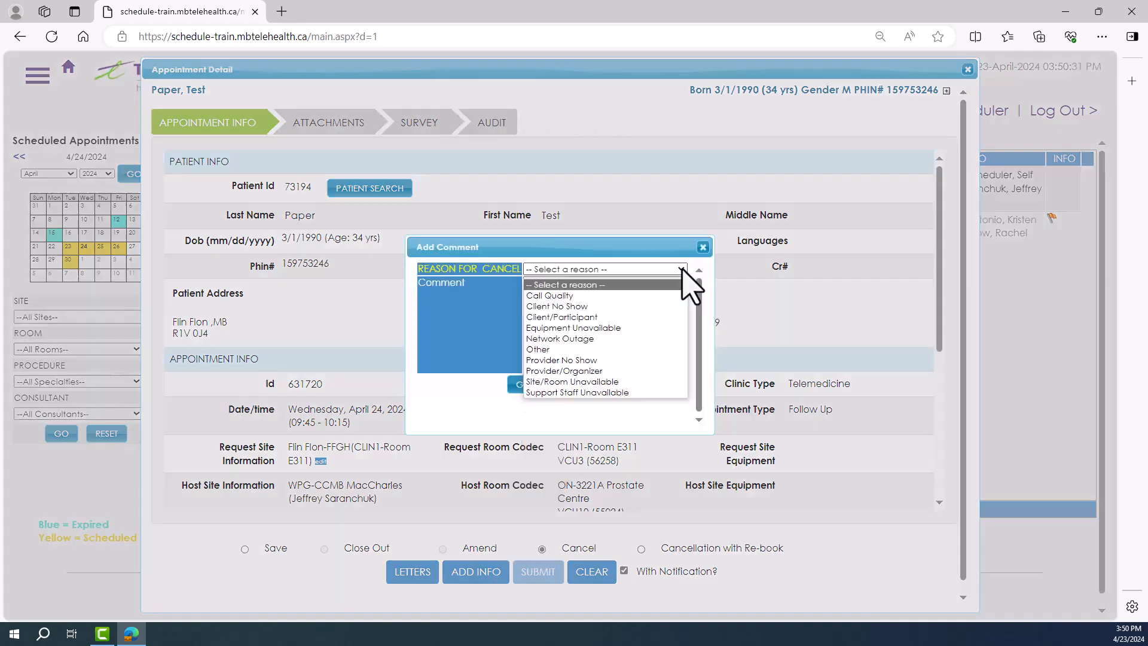
pyautogui.click(597, 371)
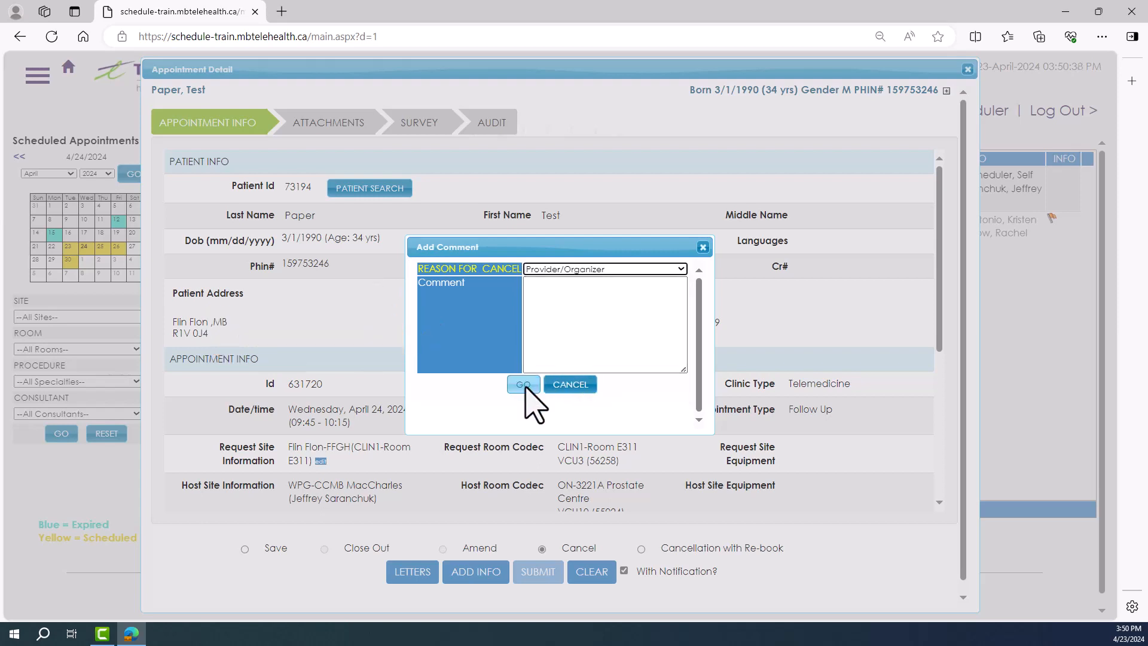
pyautogui.click(523, 385)
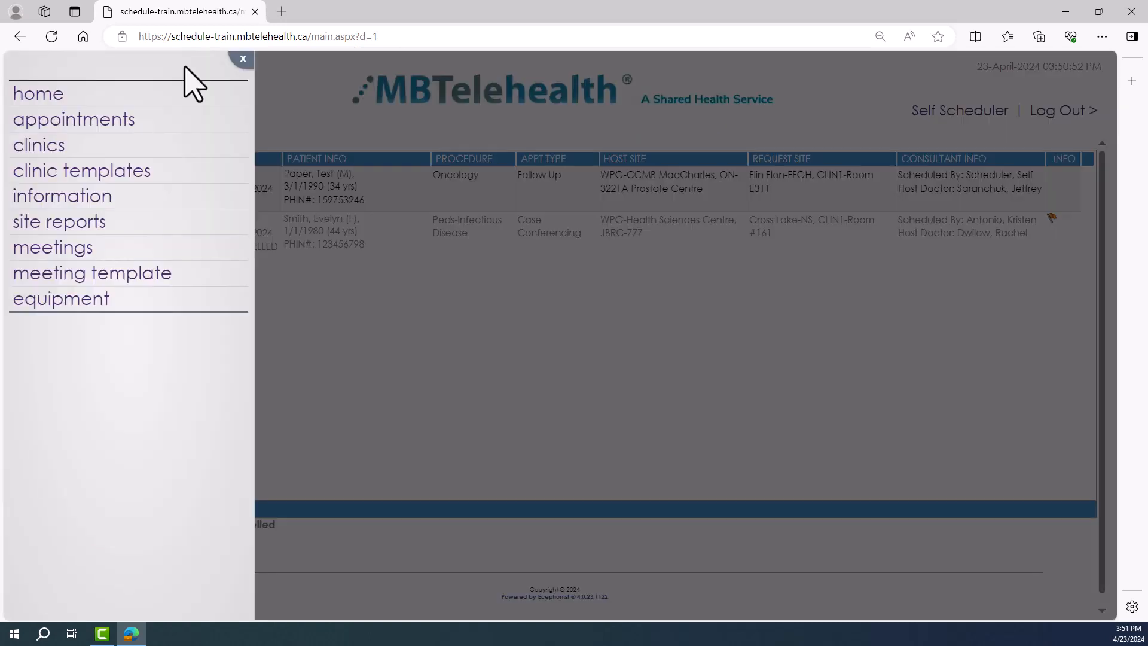
# Step: Delete the 09:45 Oncology clinic on April 24, 2024, from the clinics day view, with the comment "enter comment"
pyautogui.click(81, 154)
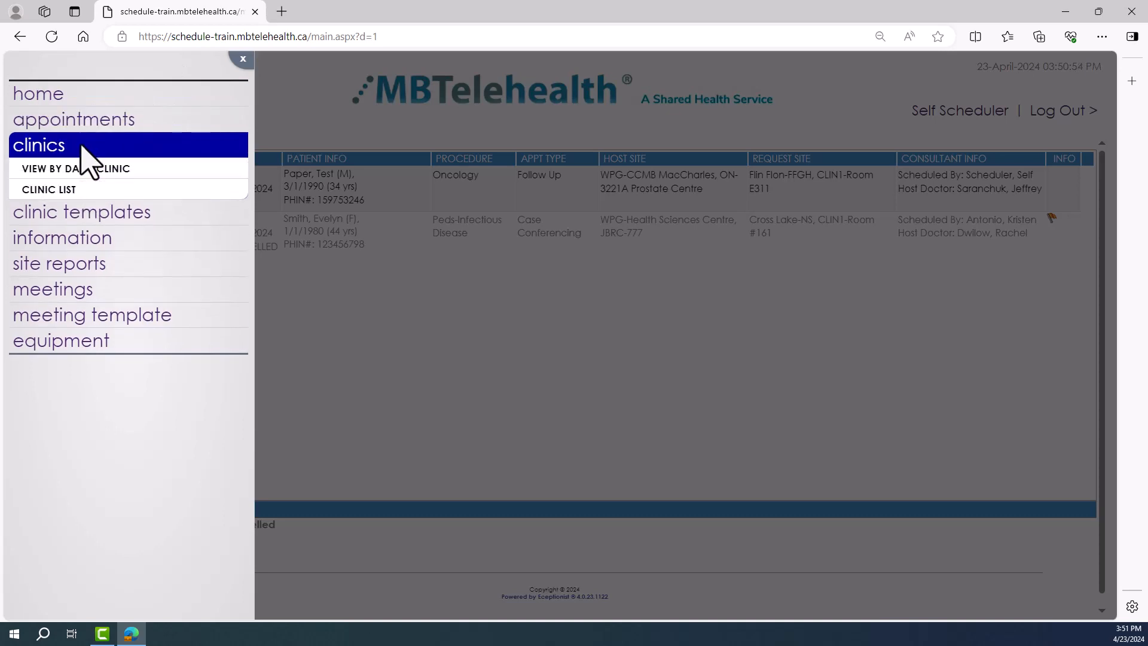
pyautogui.click(87, 169)
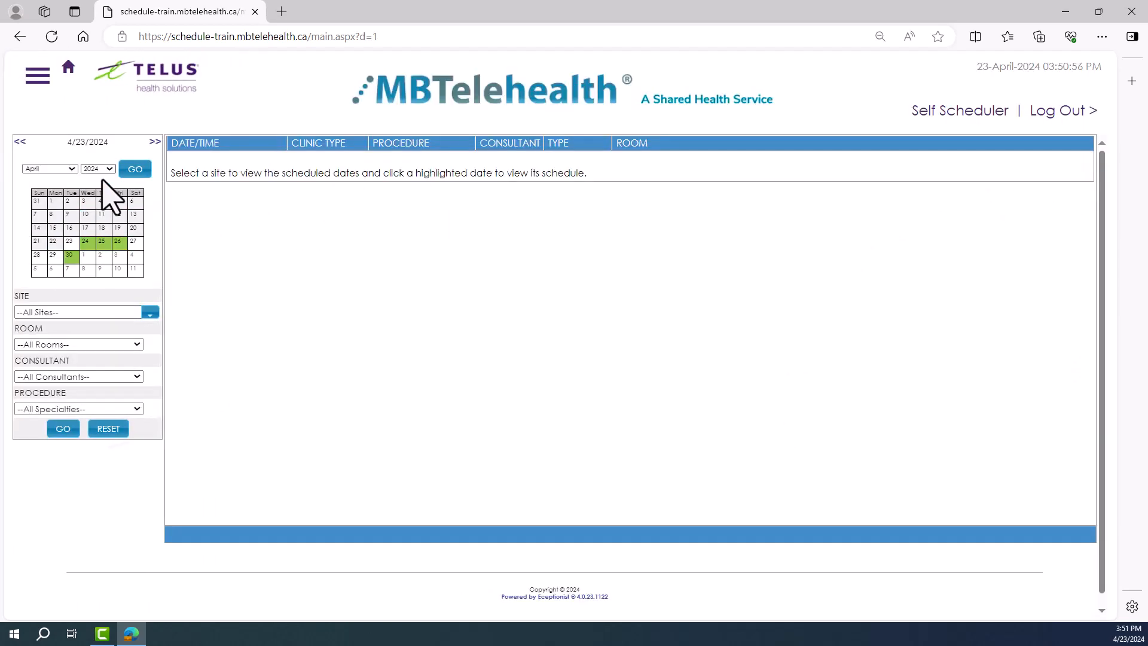
pyautogui.click(88, 242)
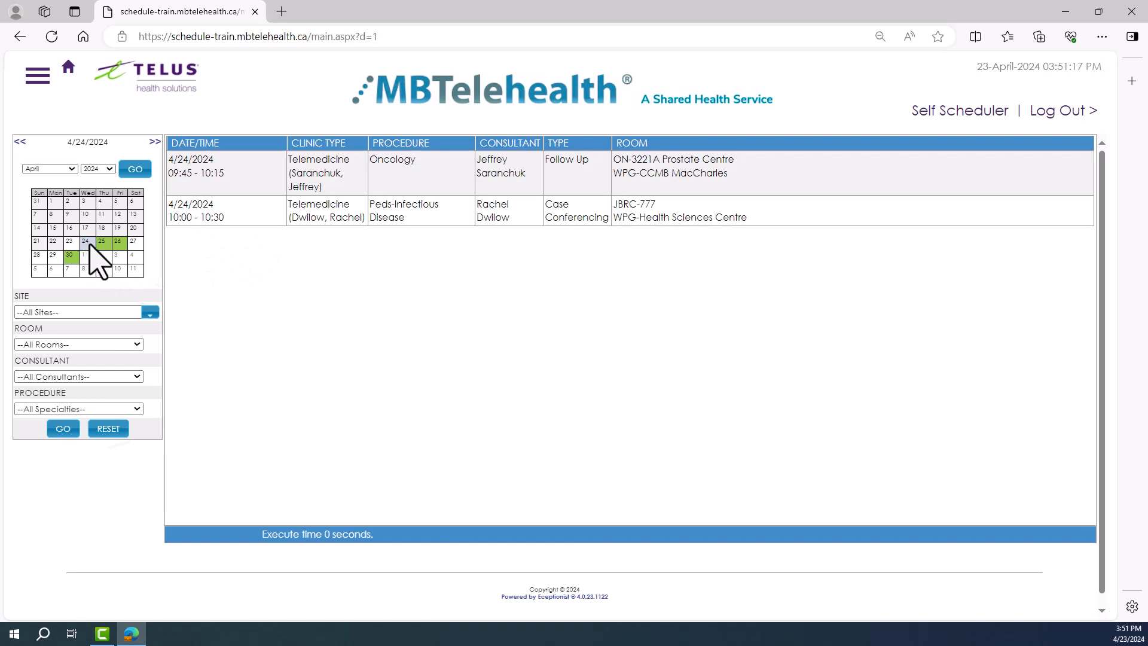
pyautogui.click(584, 192)
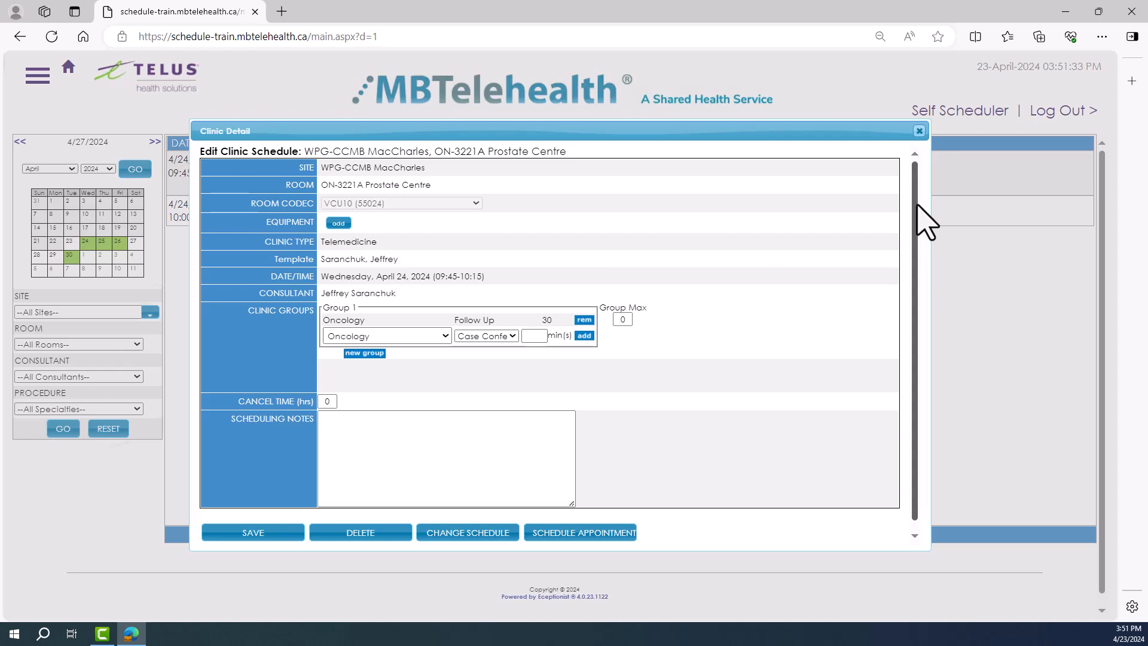
pyautogui.click(361, 534)
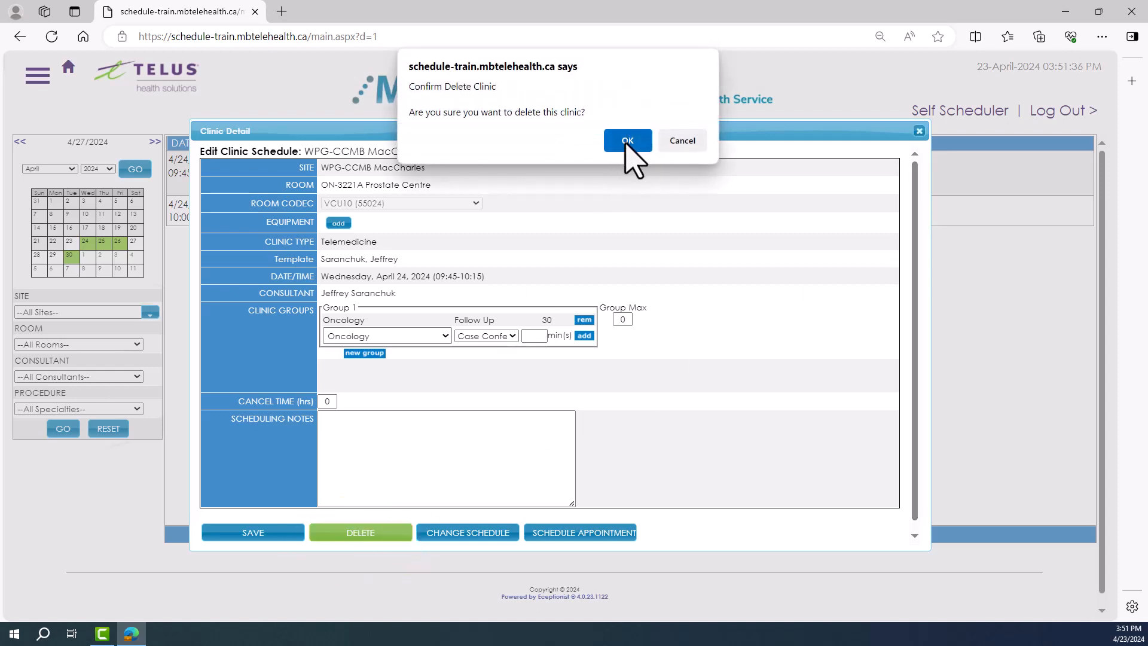
pyautogui.click(626, 144)
pyautogui.write('enter comment here')
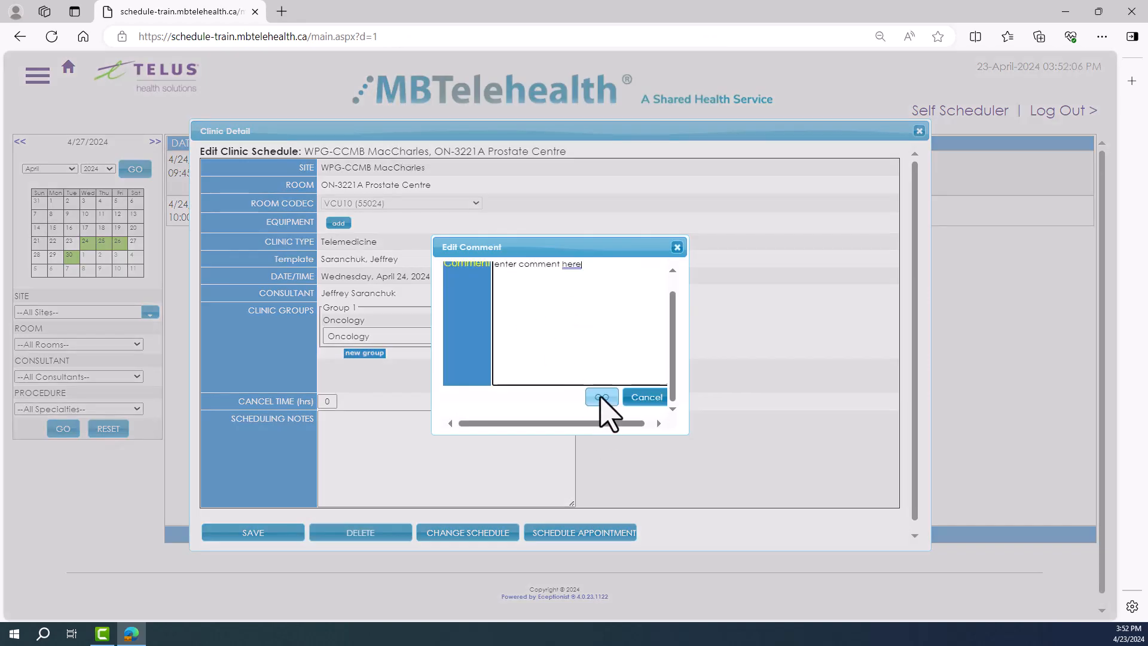
pyautogui.click(604, 414)
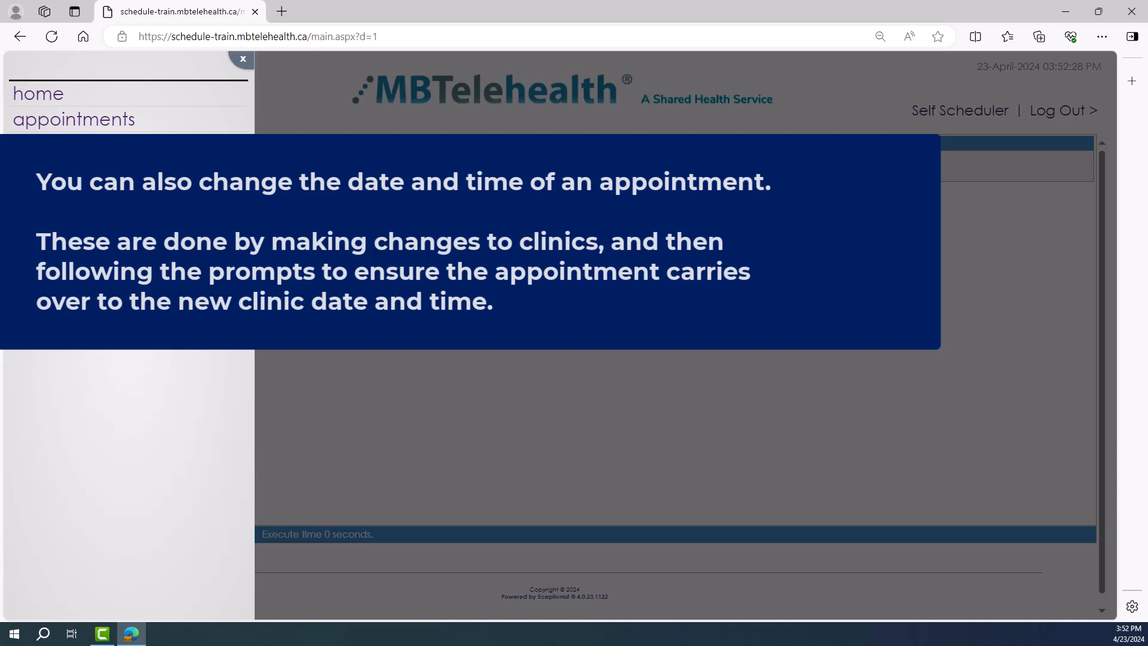
# Step: Open the 09:45 Oncology clinic at WPG-CCMB MacCharles on April 26, 2024, and start a date and time change
pyautogui.click(113, 145)
pyautogui.click(120, 166)
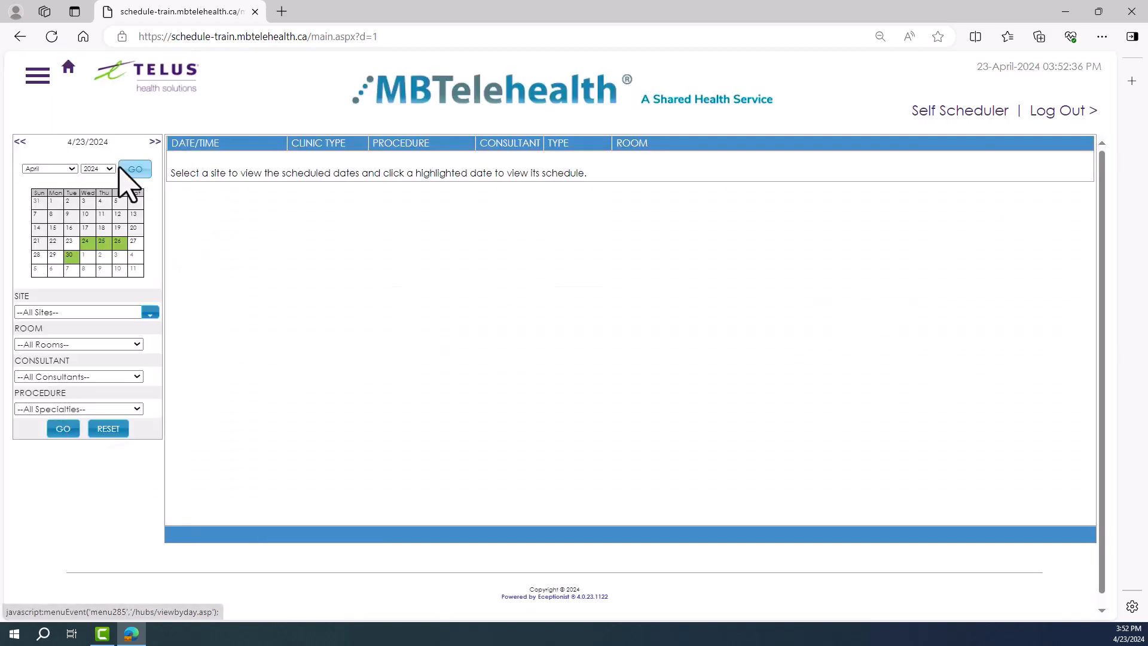
pyautogui.click(119, 244)
pyautogui.click(442, 175)
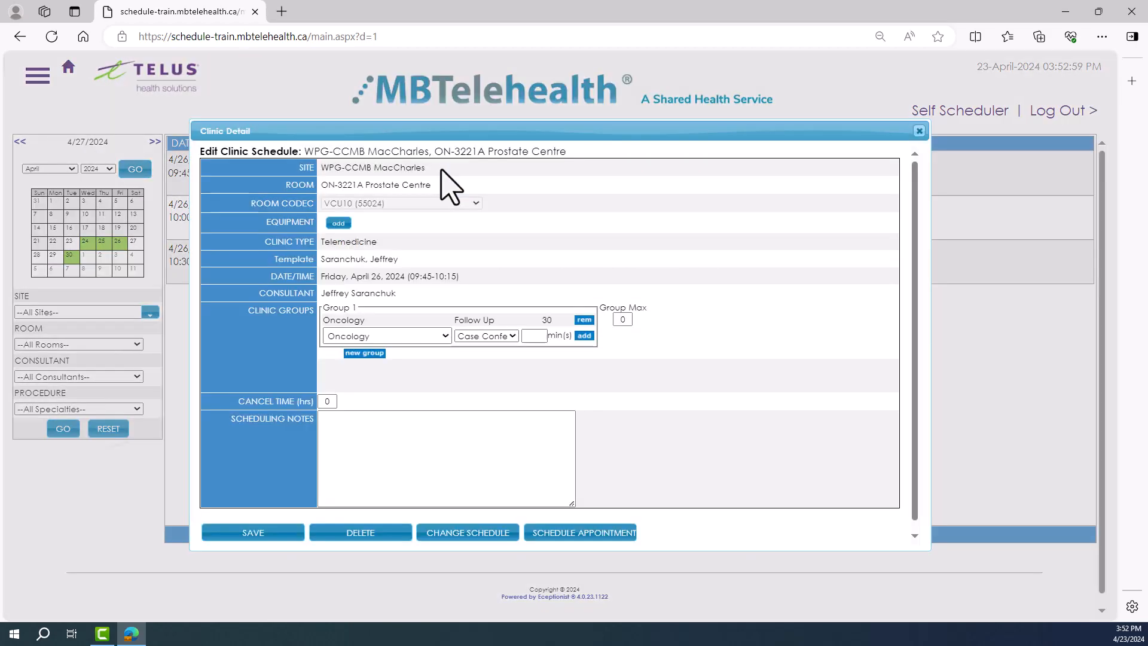
pyautogui.click(477, 532)
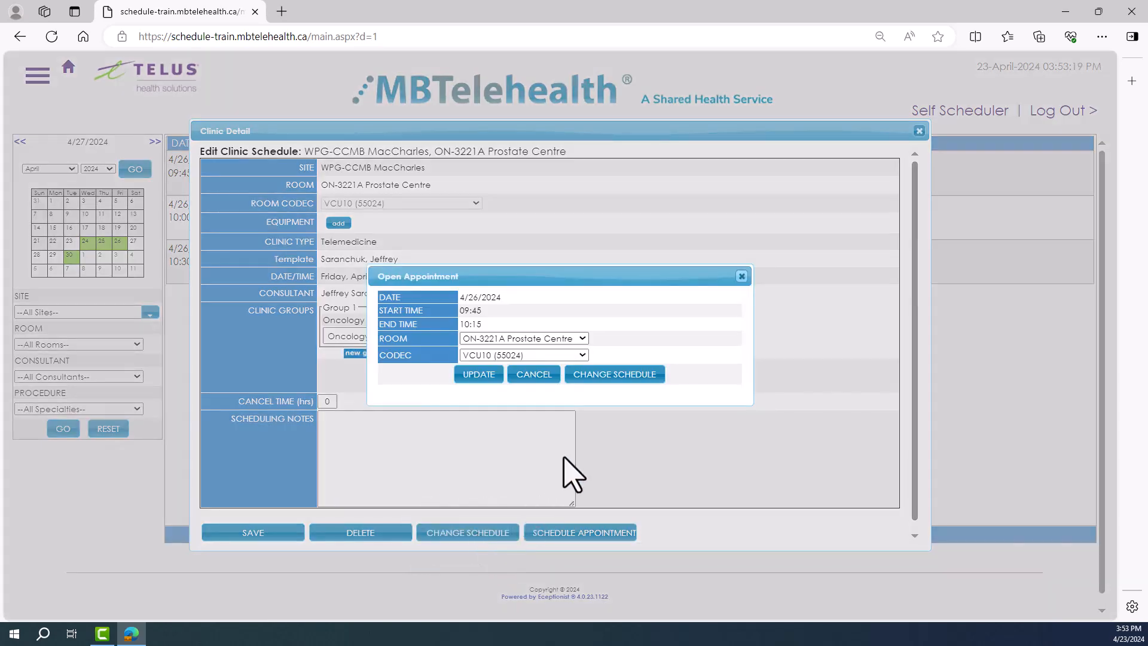
pyautogui.click(614, 375)
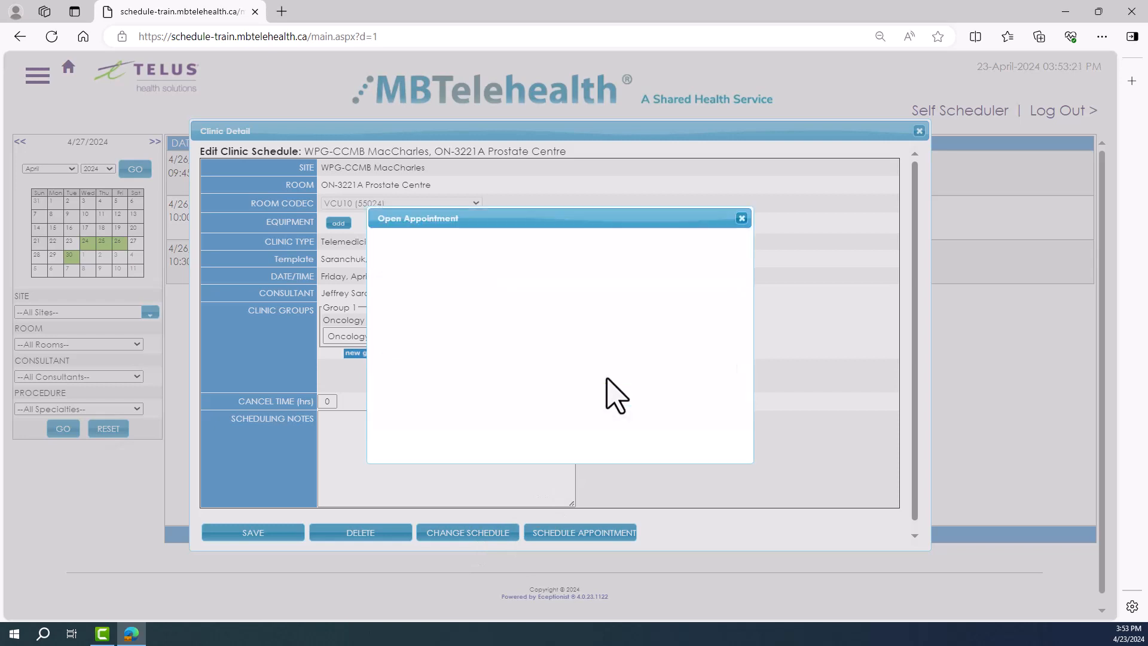
# Step: Set the new clinic date to 04/24/2024, search for available rooms and choose ON-1182A Clinic 3
pyautogui.click(491, 245)
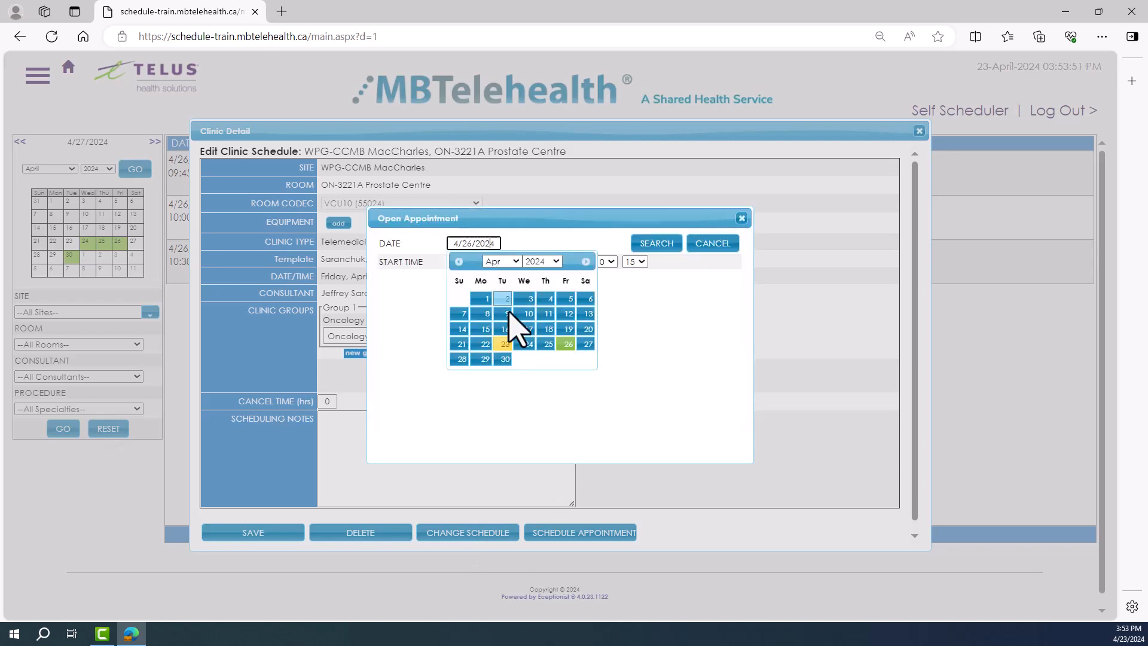
pyautogui.click(528, 344)
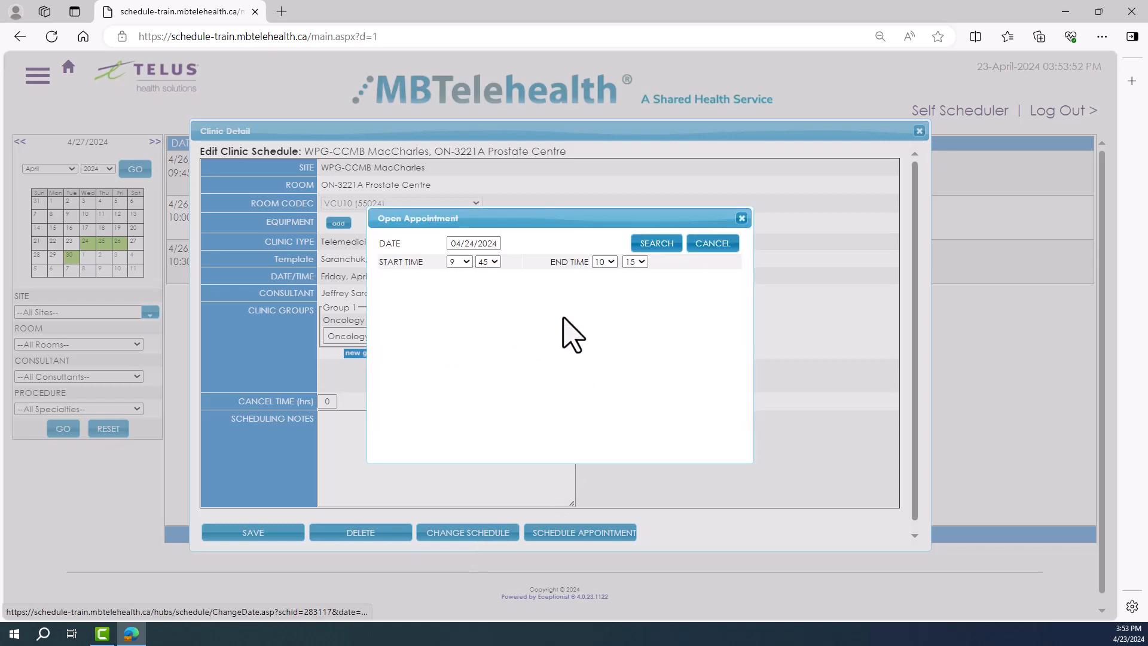
pyautogui.click(656, 243)
pyautogui.click(530, 284)
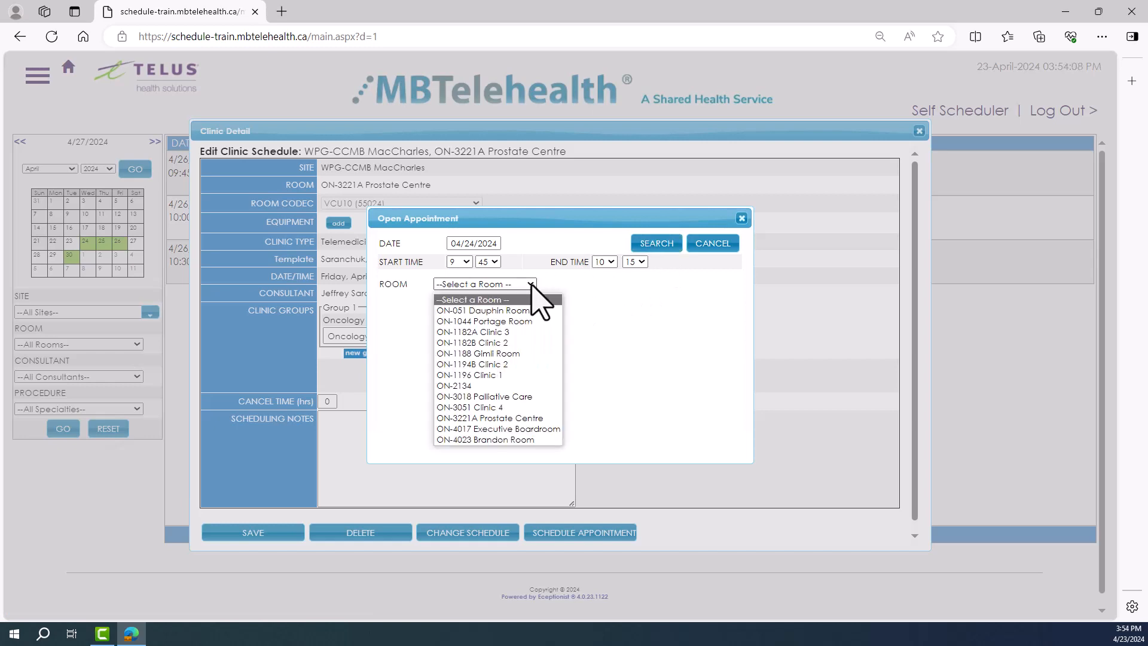
pyautogui.click(495, 332)
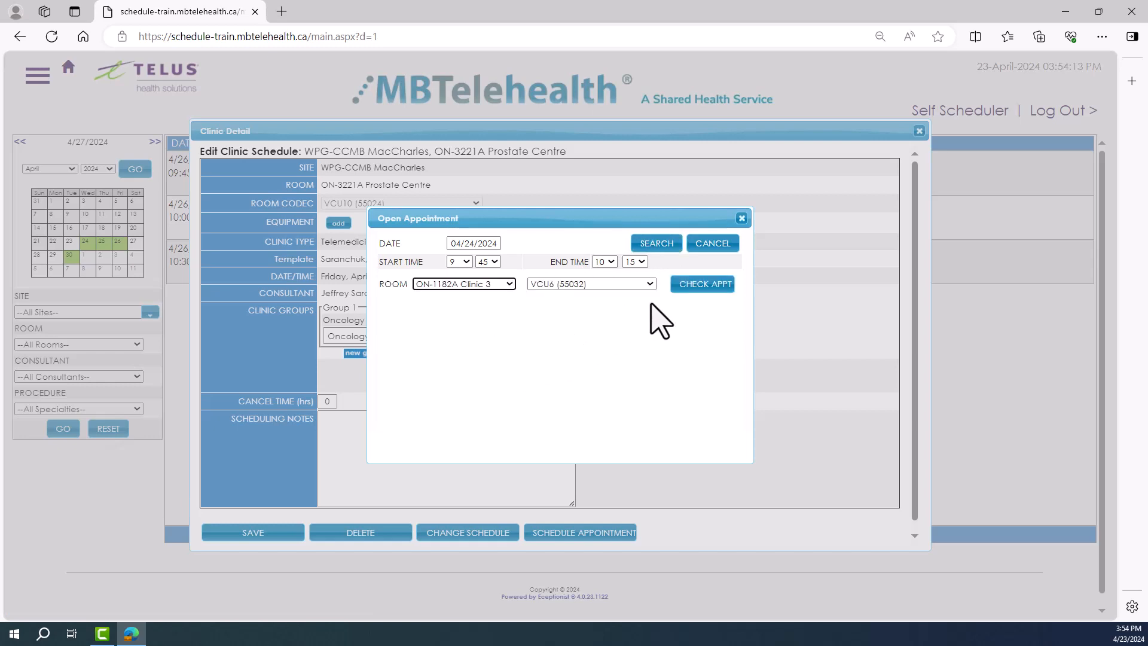
# Step: Check for appointments affected by the move and apply the clinic's schedule change
pyautogui.click(704, 284)
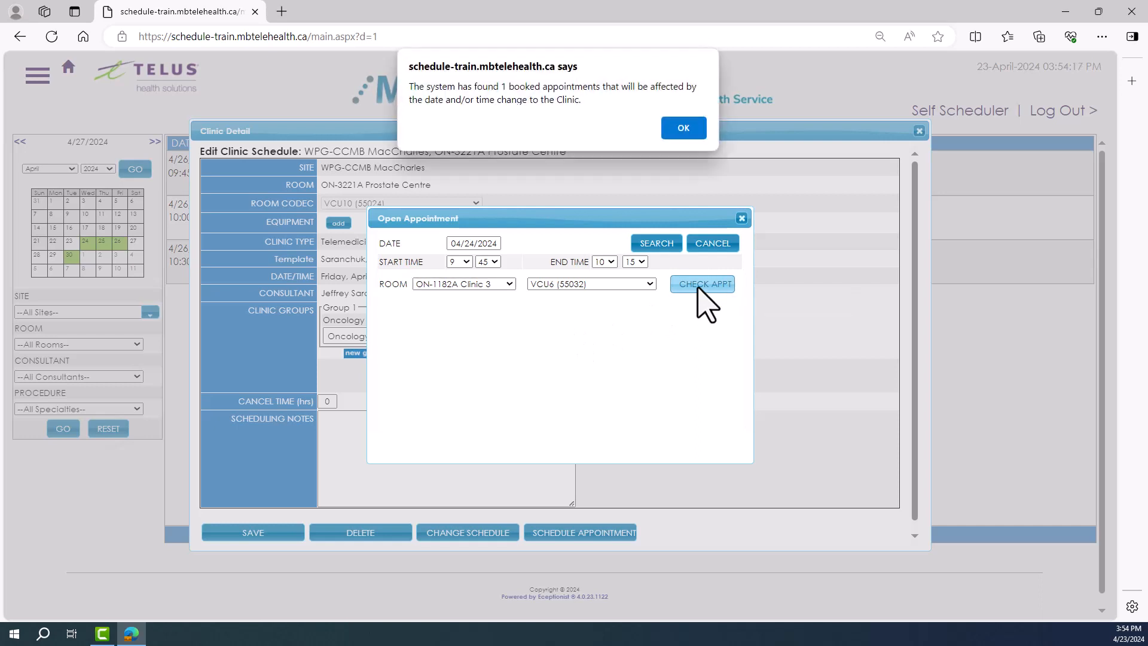
pyautogui.click(685, 131)
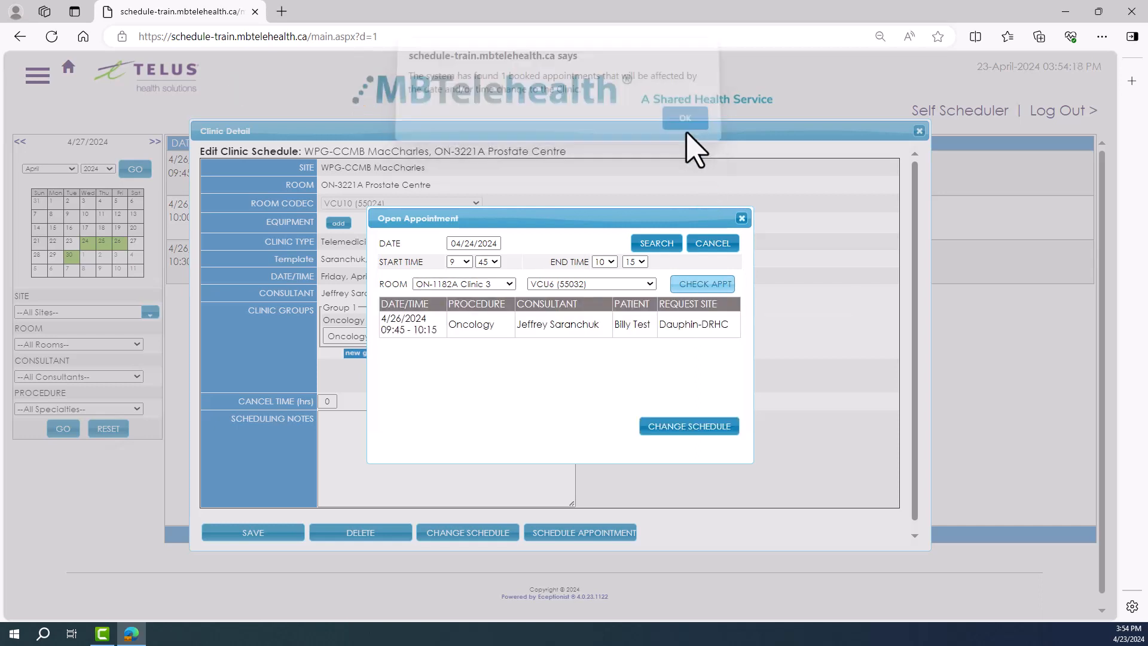
pyautogui.click(688, 428)
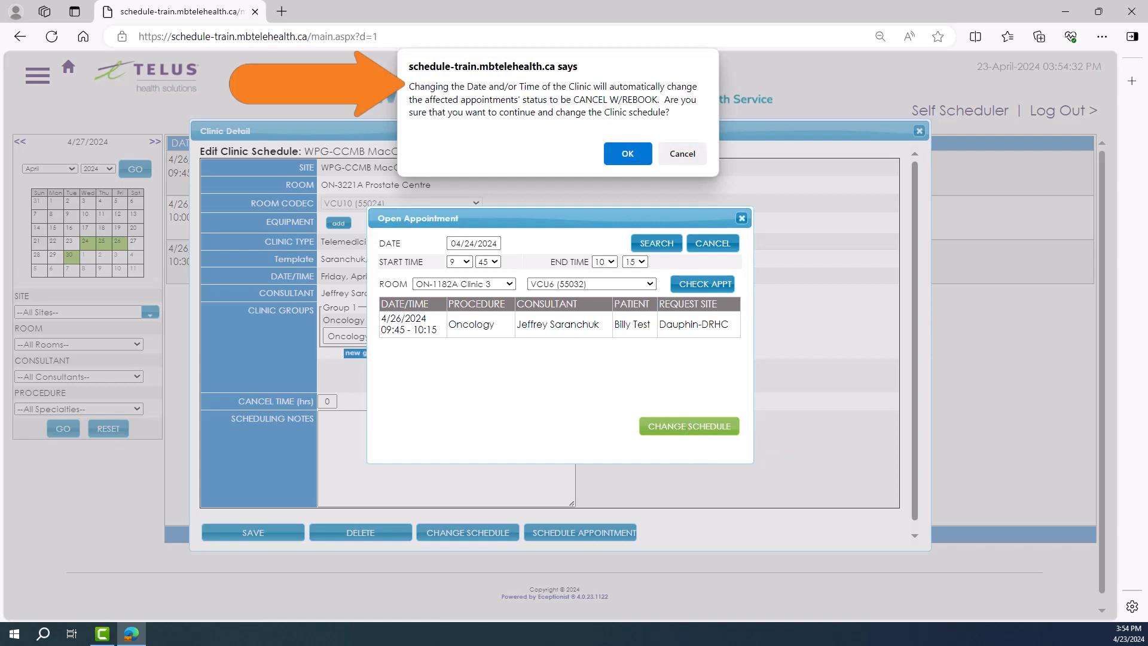
pyautogui.click(628, 154)
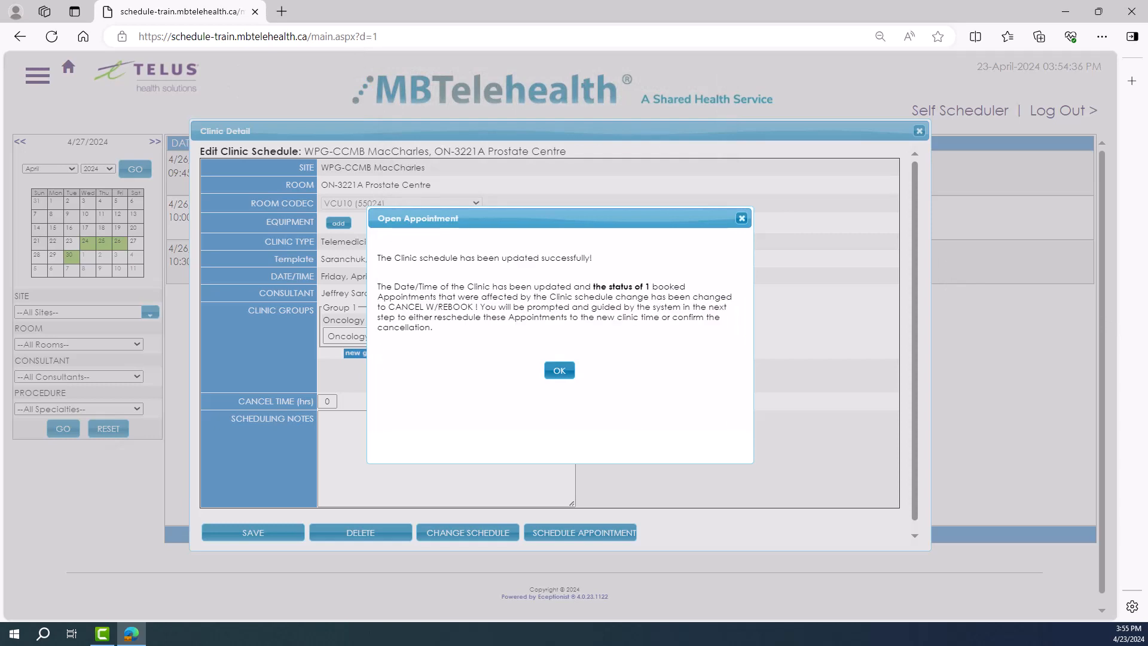
pyautogui.click(558, 372)
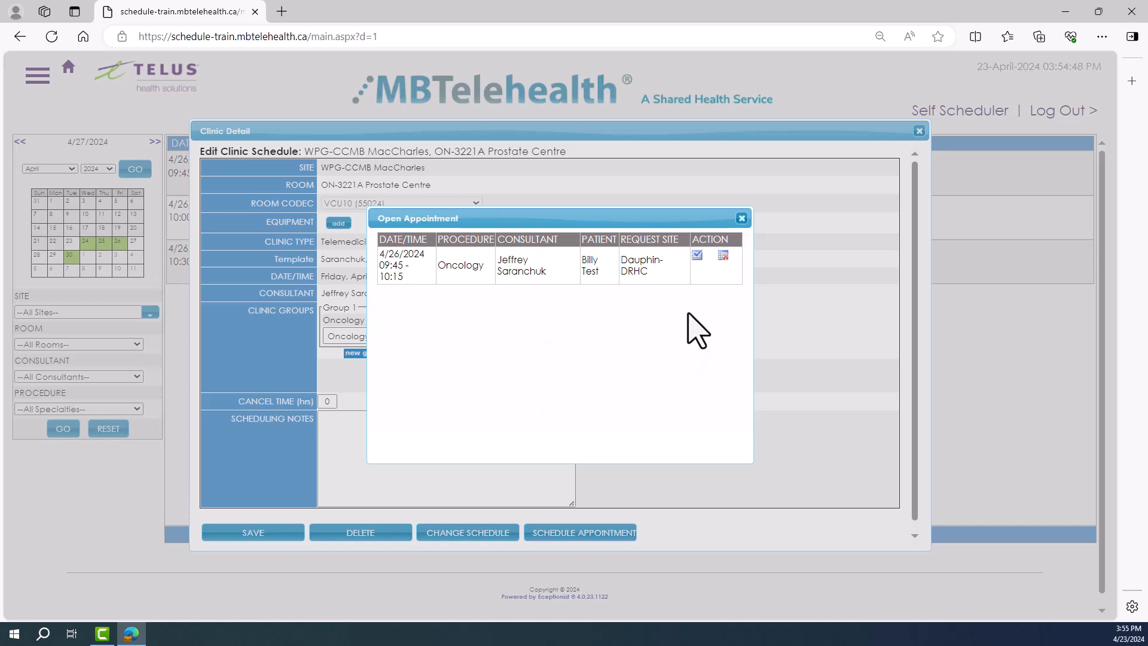
# Step: Start rescheduling the affected Oncology appointment, giving Provider/Organizer as the reason and leaving the comment empty
pyautogui.click(697, 256)
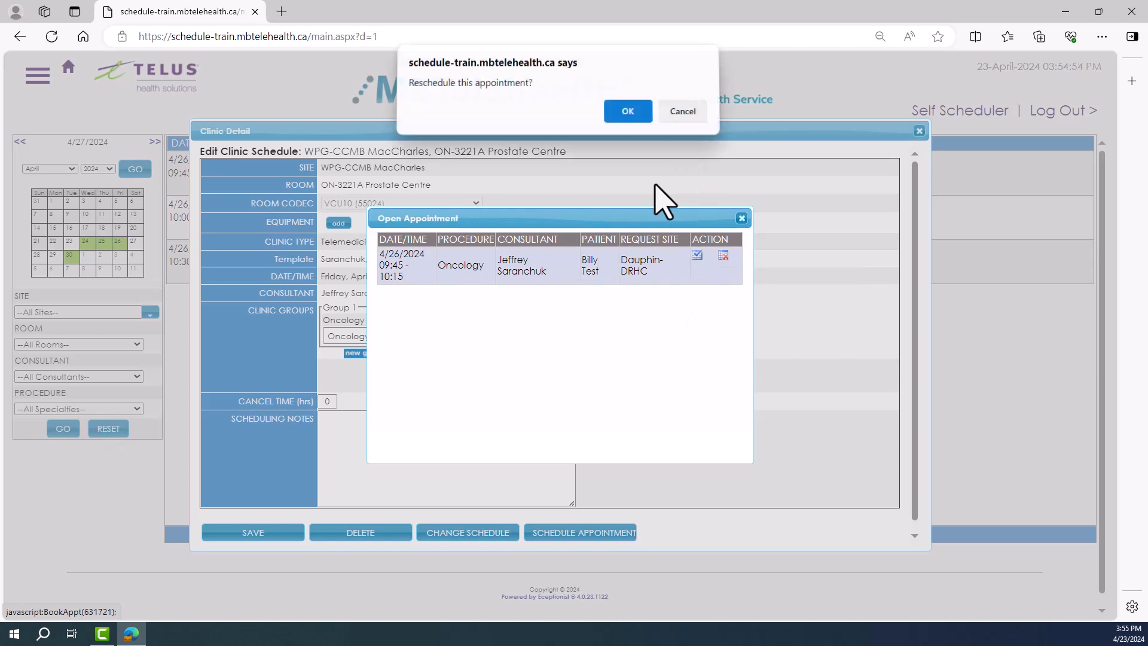
pyautogui.click(627, 112)
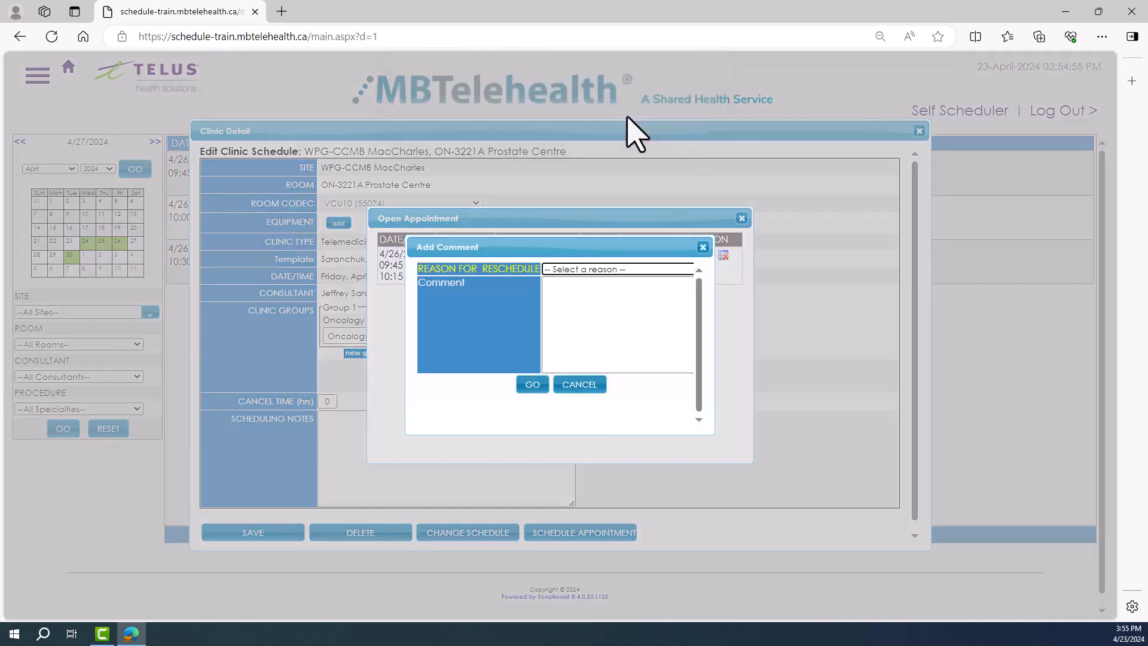
pyautogui.click(616, 269)
pyautogui.click(616, 371)
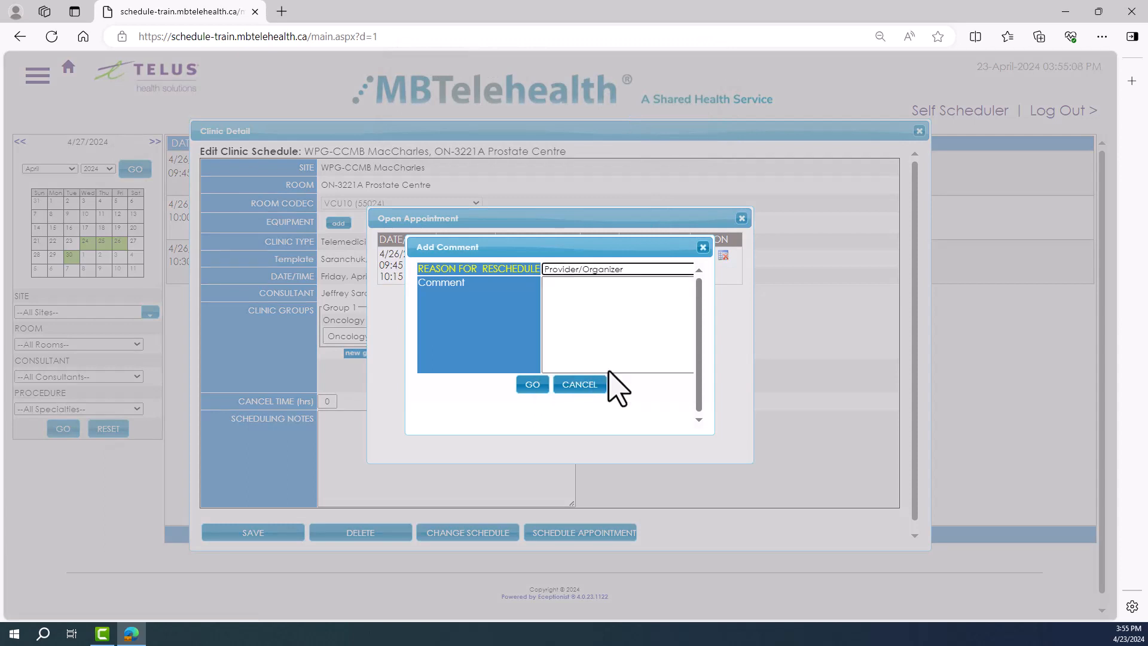
pyautogui.click(532, 384)
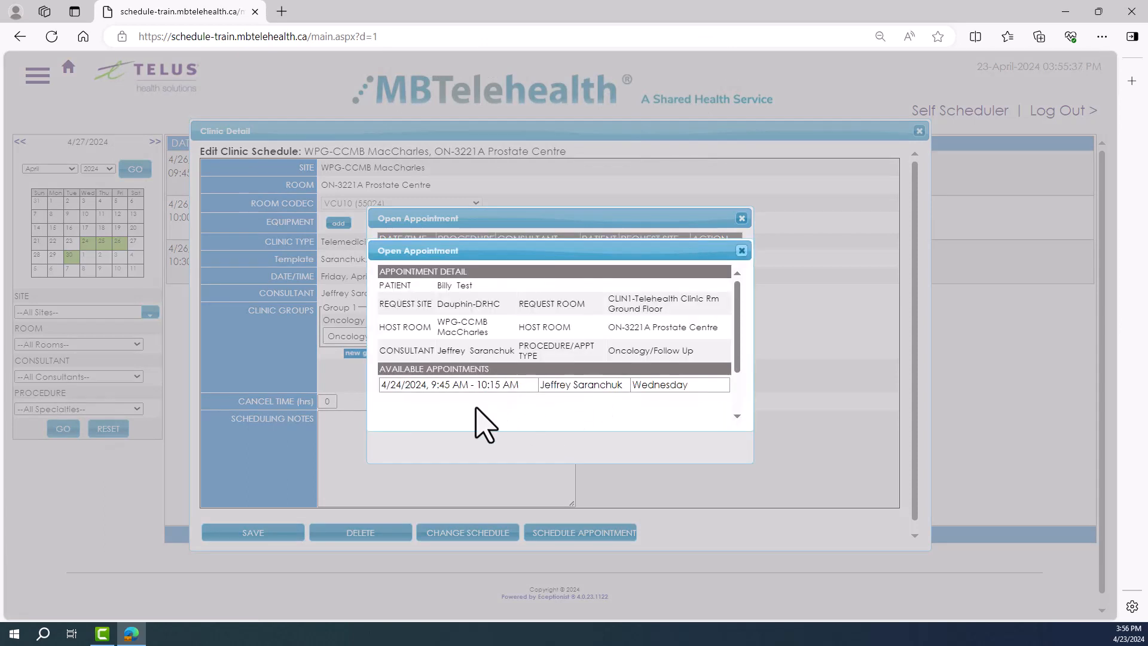
# Step: Move the affected appointment to the available 4/24/2024, 9:45 AM - 10:15 AM slot and finish the rescheduling
pyautogui.click(456, 387)
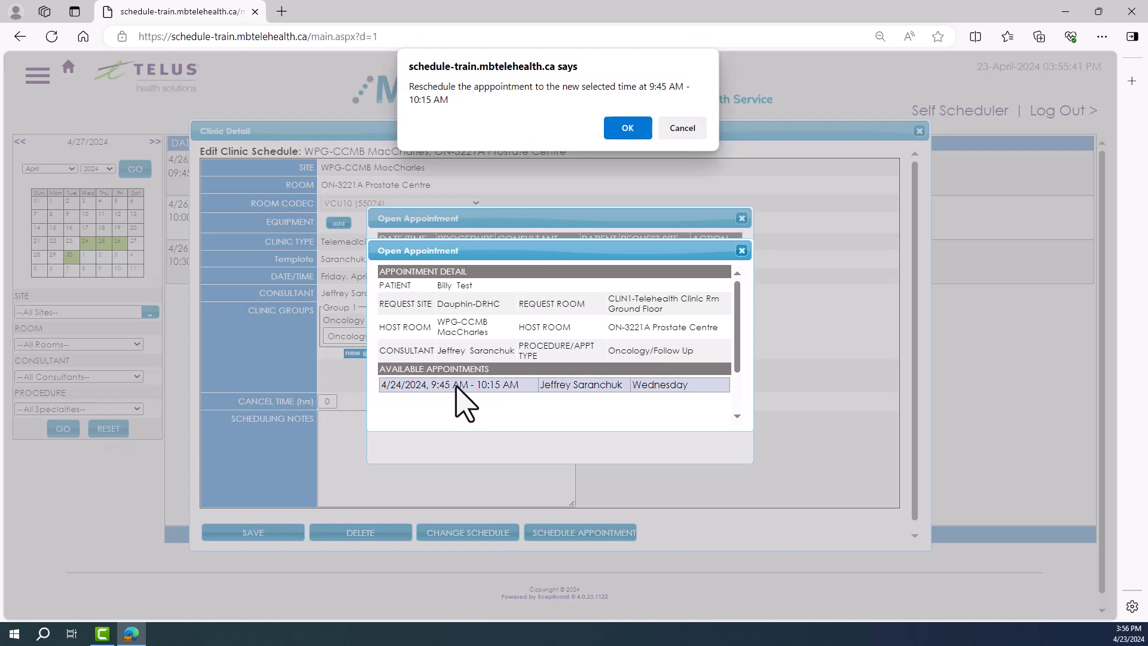
pyautogui.click(628, 129)
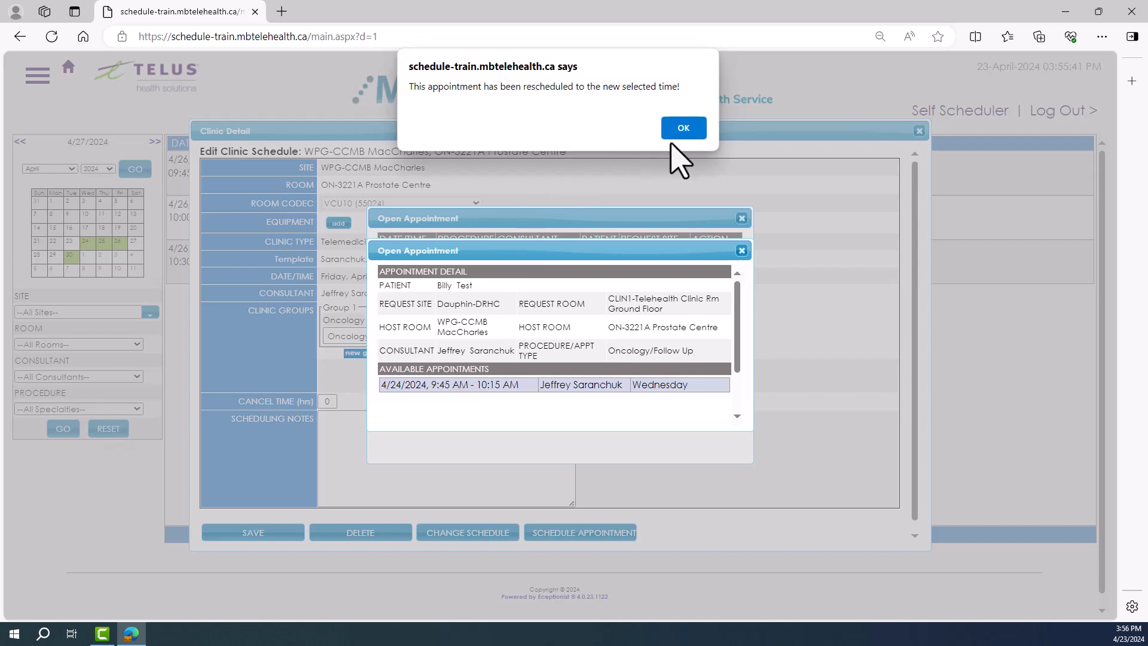
pyautogui.click(685, 129)
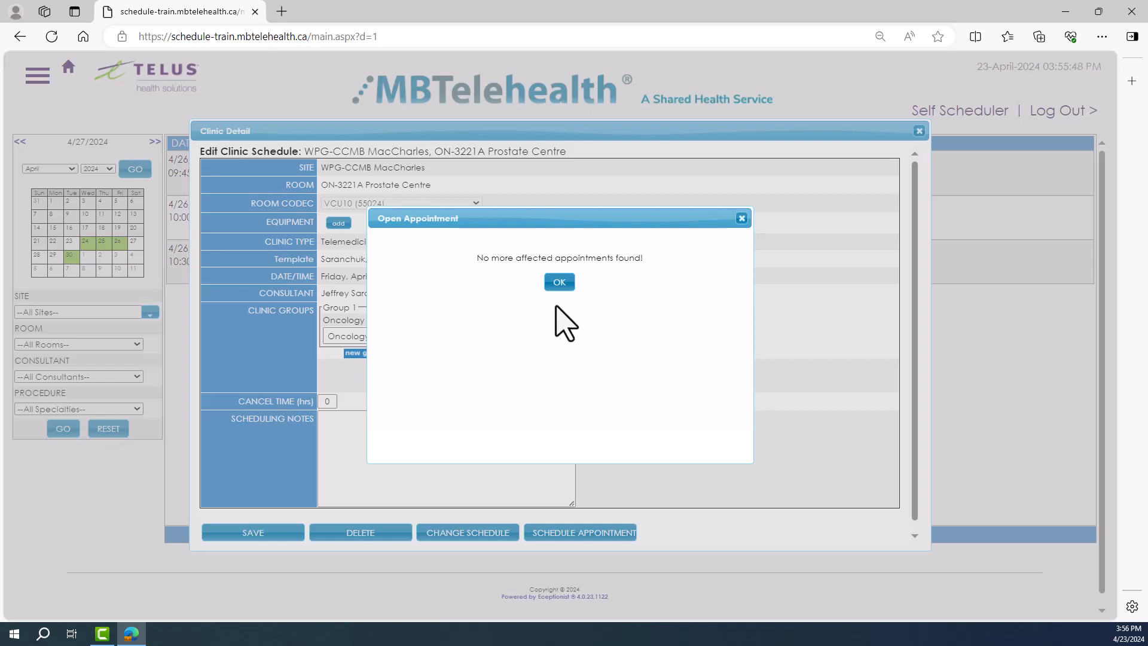
pyautogui.click(559, 282)
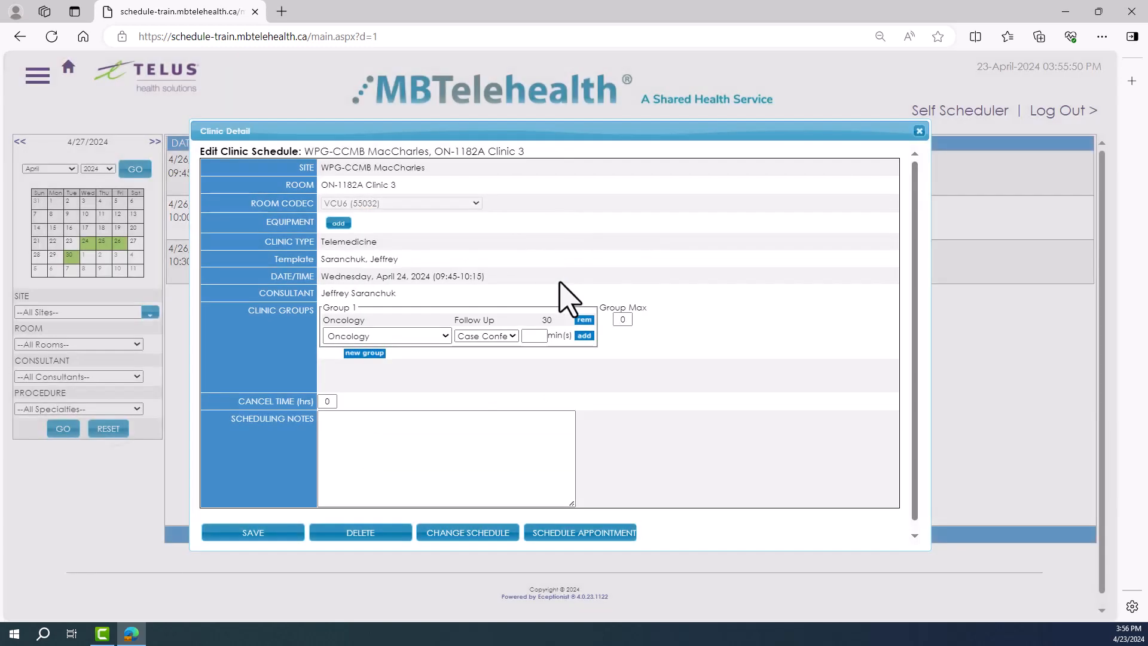